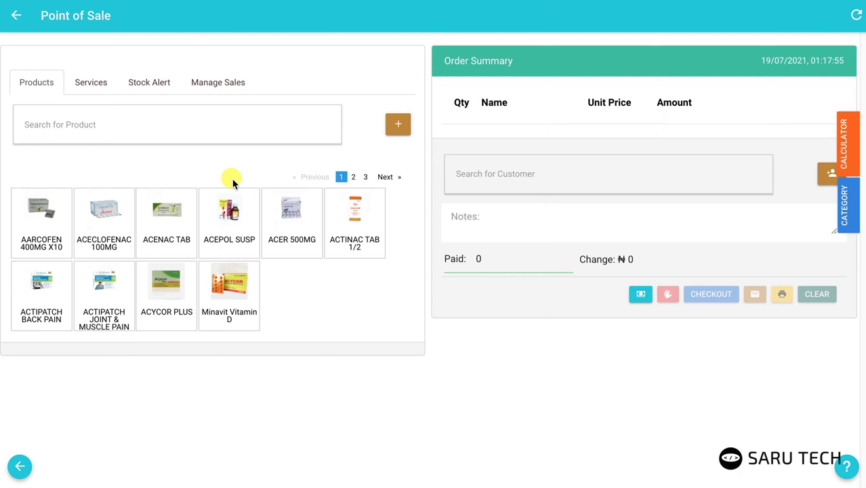
Step: Add ACEPOL SUSP to the order, then browse the product pages and the category list
left_click(229, 221)
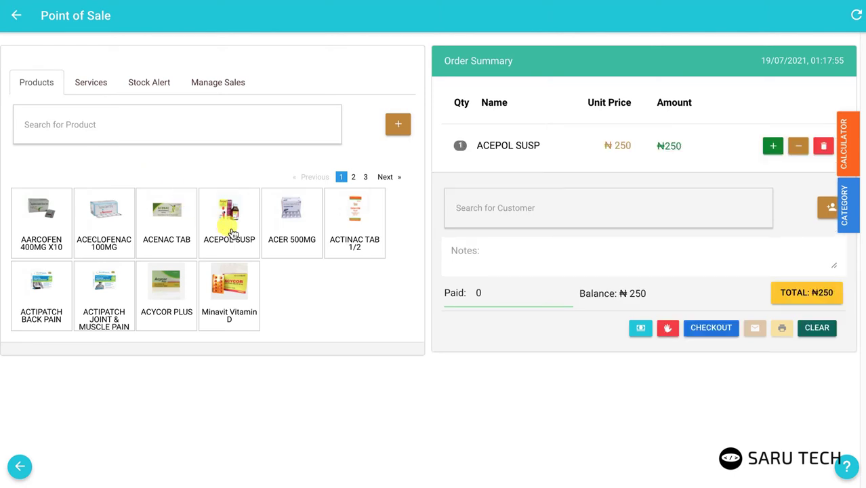
left_click(355, 178)
left_click(366, 177)
left_click(343, 177)
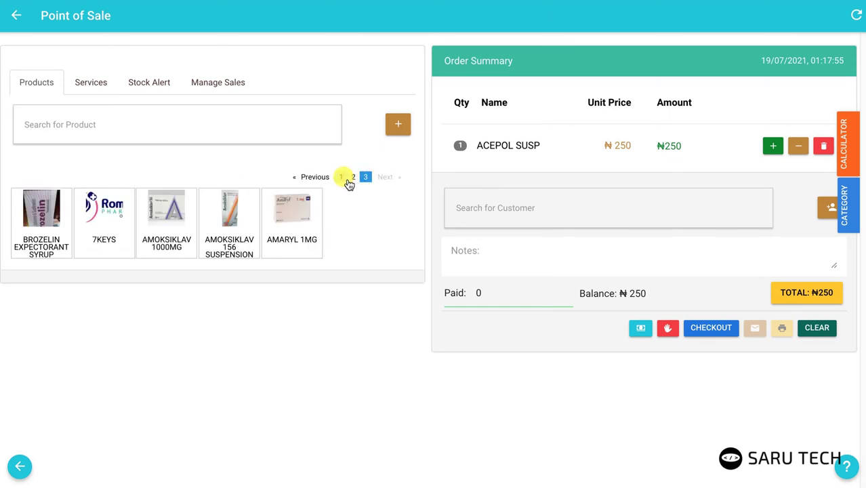
left_click(847, 212)
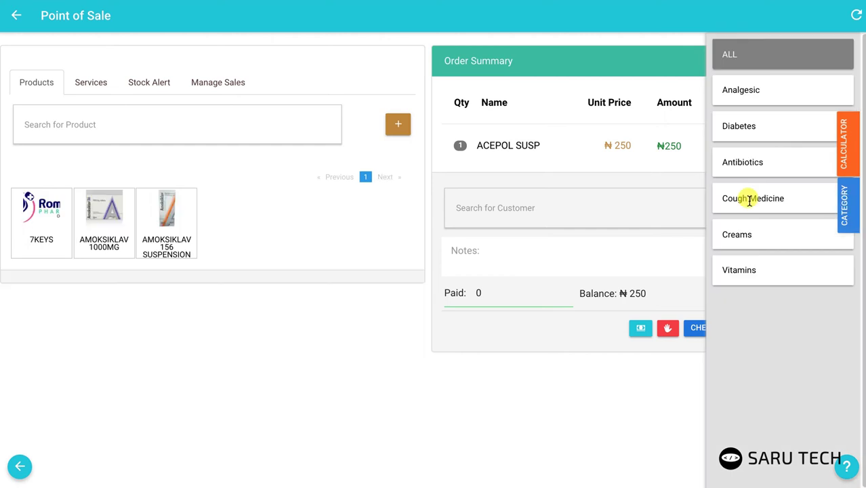
left_click(847, 211)
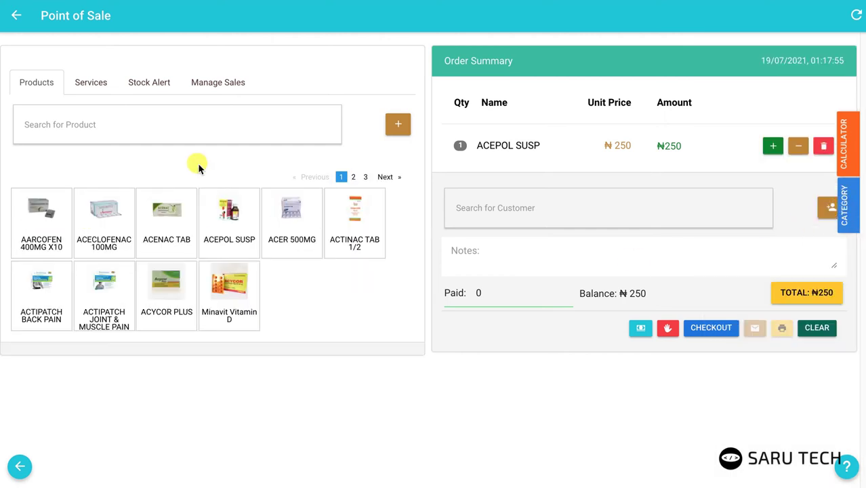
Step: Search products for 'bafa' and add BAFAMA CREAM to the order
left_click(171, 125)
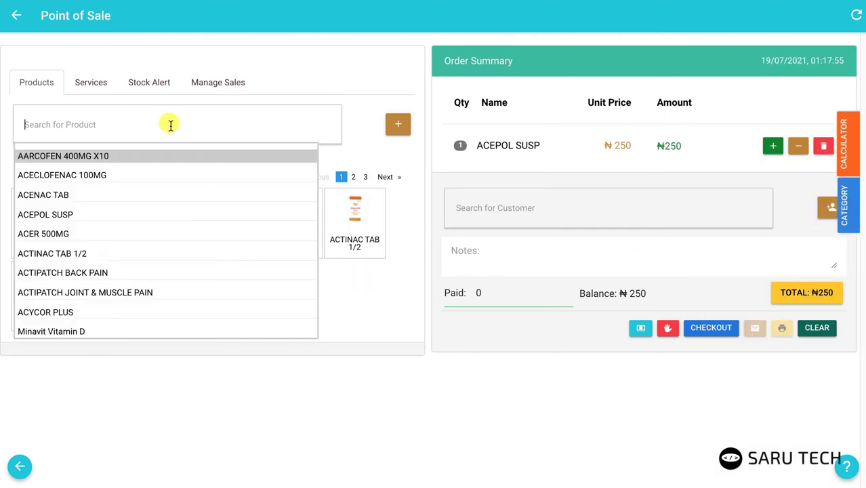
type("bafa")
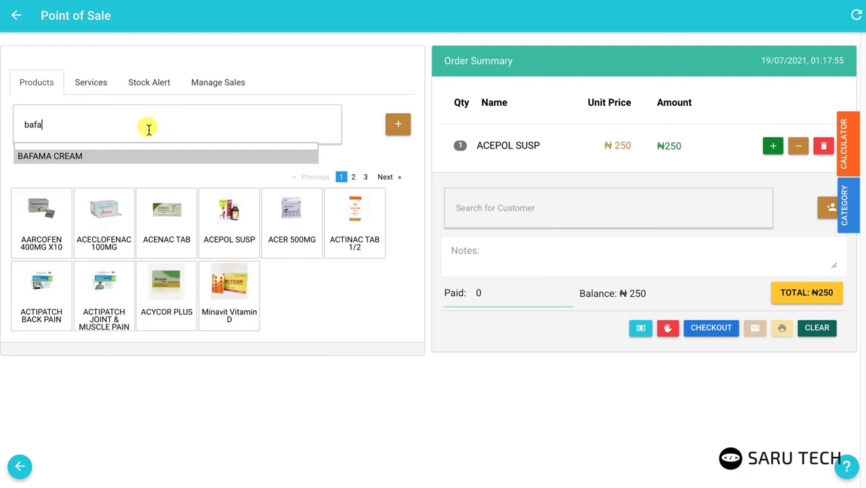
left_click(140, 159)
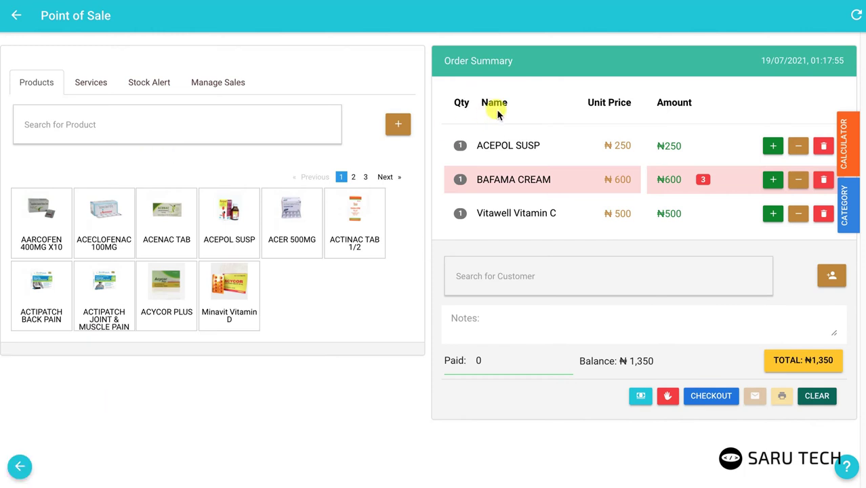
left_click(400, 128)
left_click(436, 139)
type("New P")
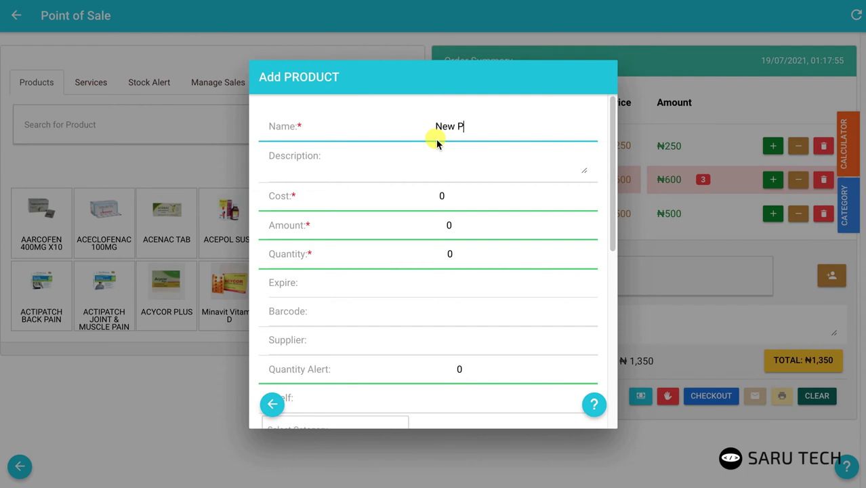
type("roduct")
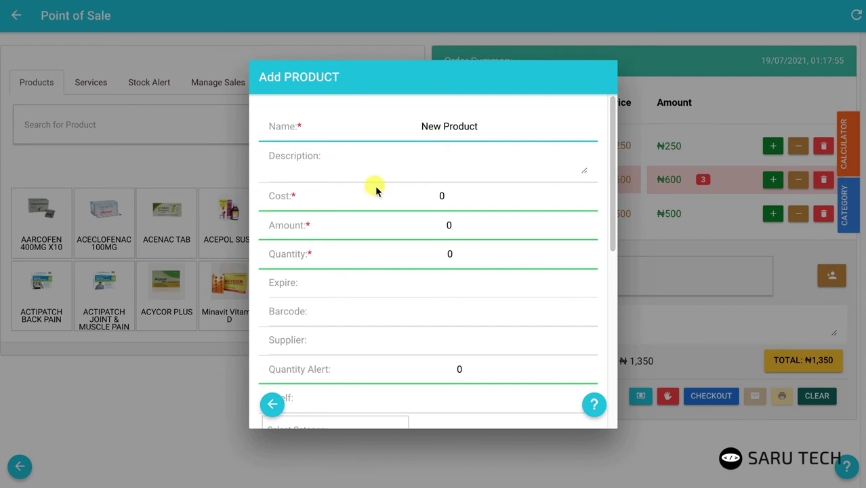
left_click(200, 371)
left_click(200, 371)
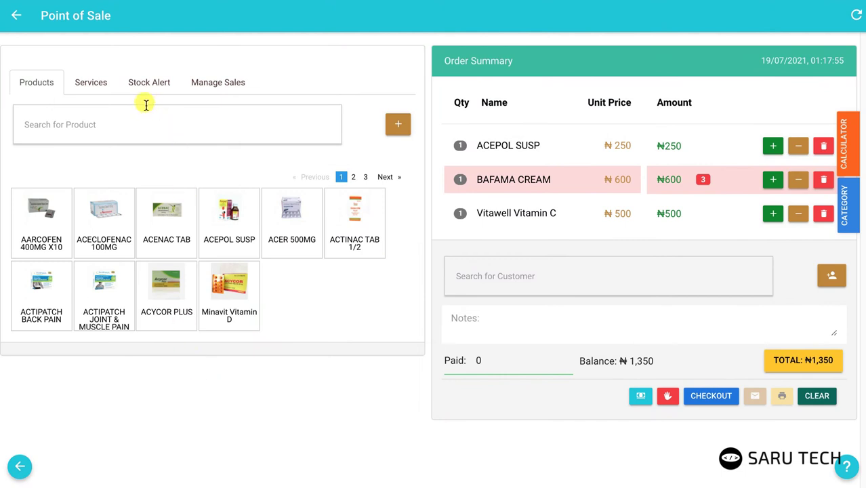
Step: Add the Consultation service (₦5,000) and, via a 'Blo' search, Blood Test to the order
left_click(102, 87)
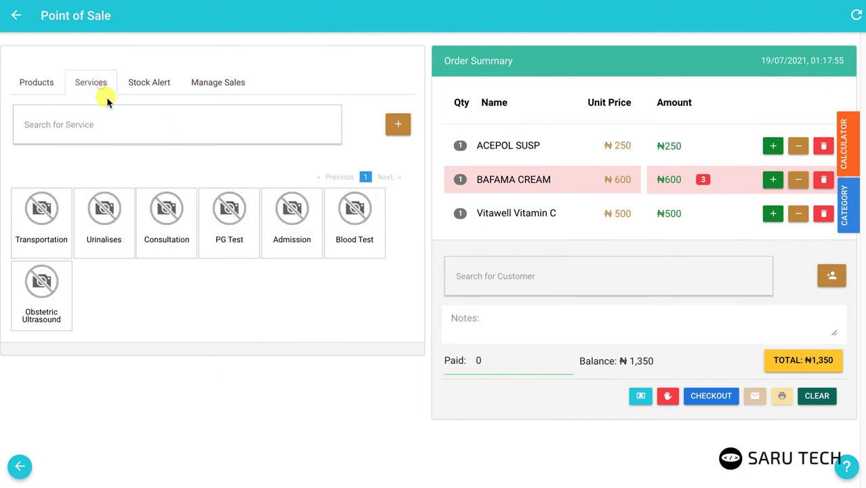
left_click(175, 221)
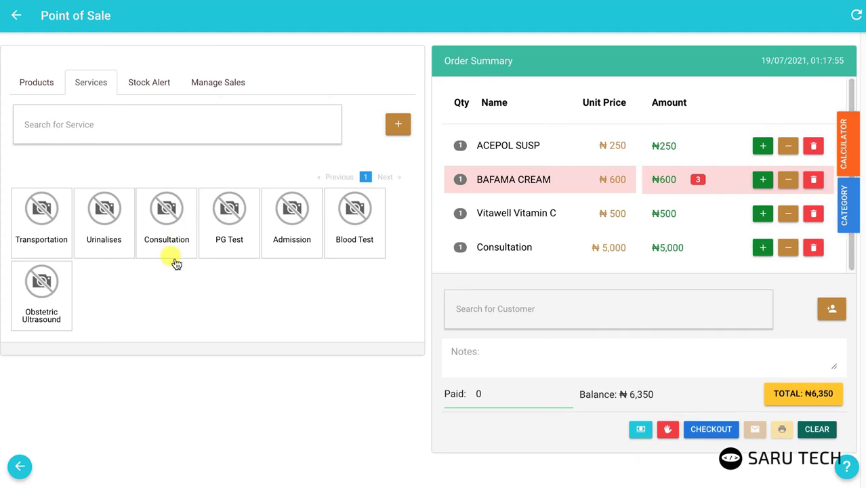
left_click(148, 128)
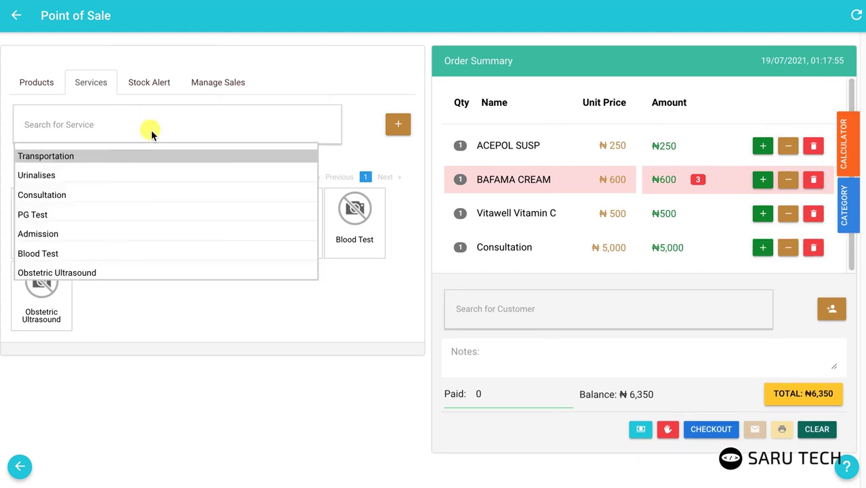
type("Bloo")
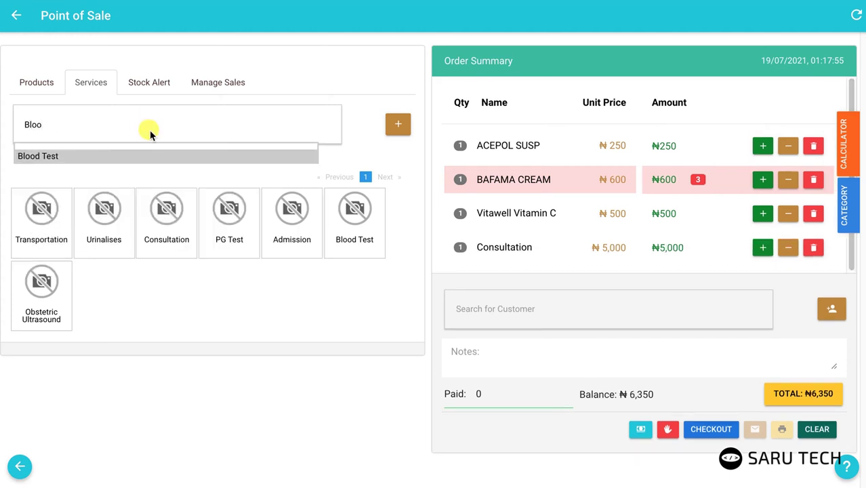
left_click(102, 154)
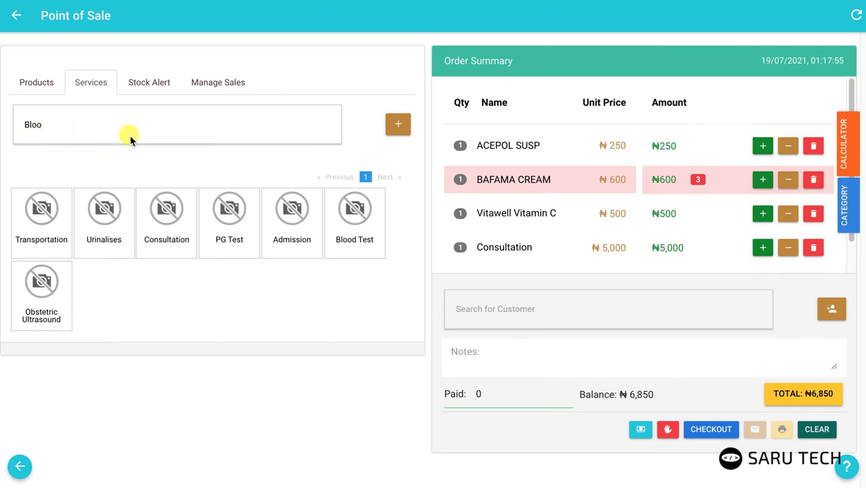
Step: Save a new service named 'New Service' with amount 7880
left_click(402, 125)
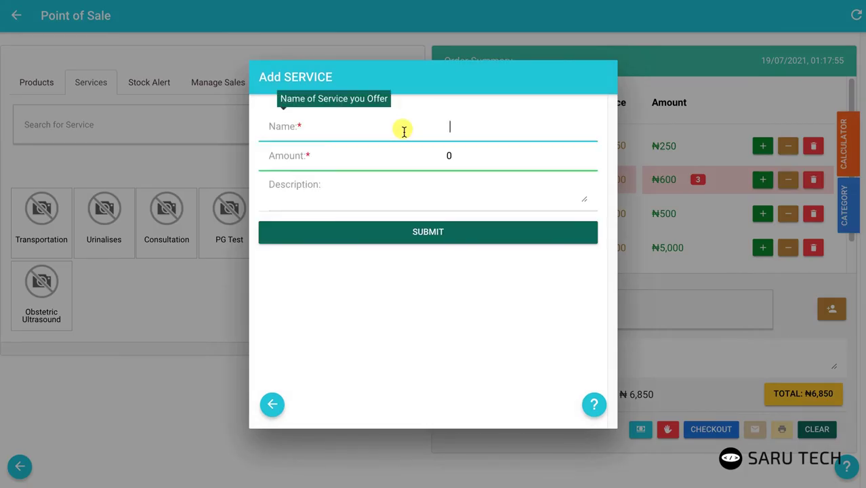
type("New Service")
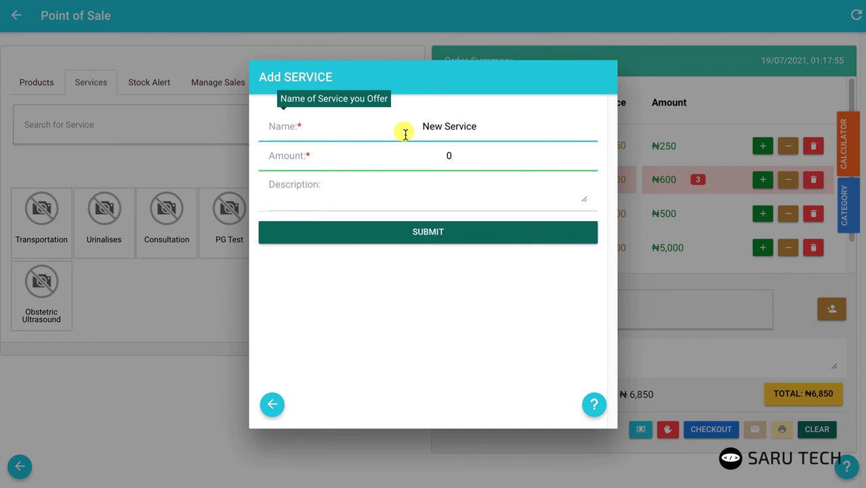
left_click(442, 154)
type("788")
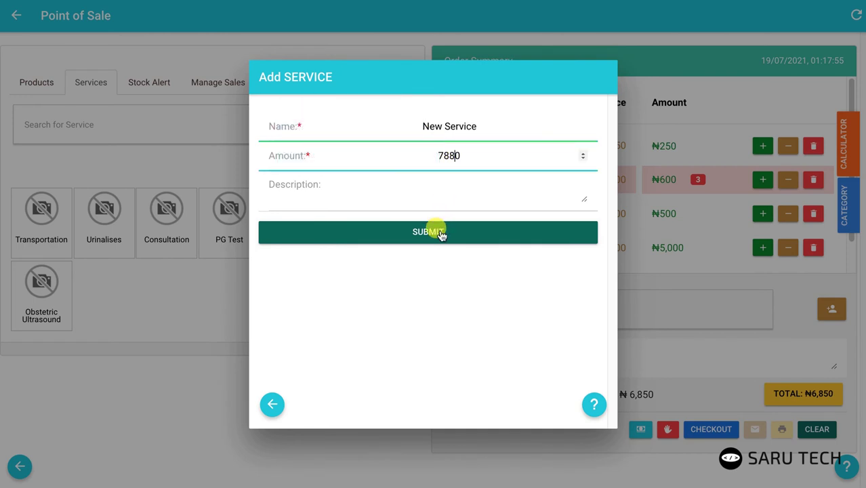
left_click(441, 232)
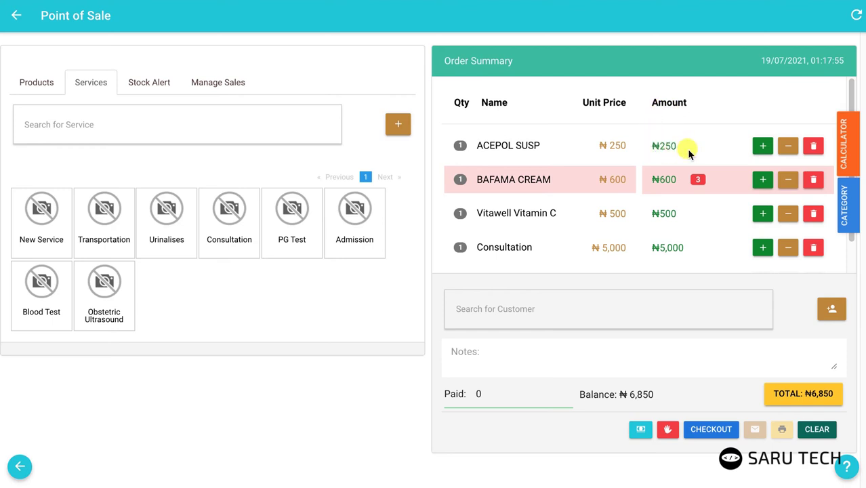
Step: Set ACEPOL SUSP to quantity 2 with the +/− buttons and remove BAFAMA CREAM
left_click(763, 147)
left_click(763, 146)
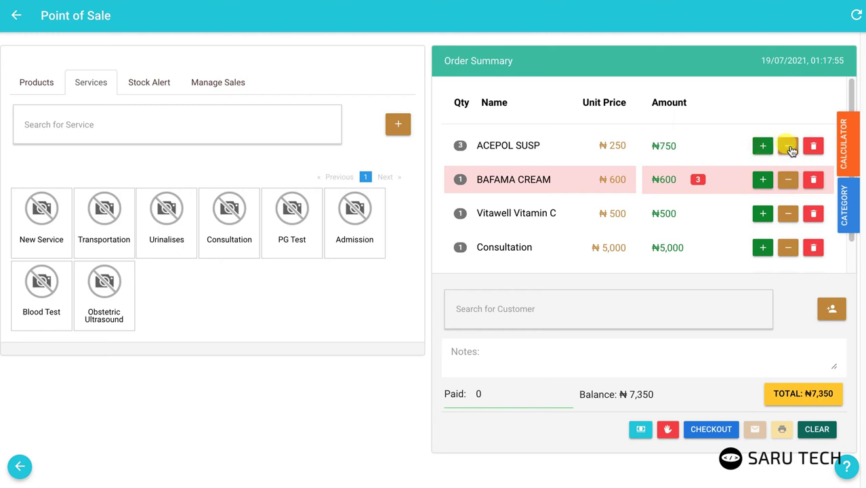
left_click(790, 146)
left_click(790, 146)
left_click(765, 147)
left_click(810, 178)
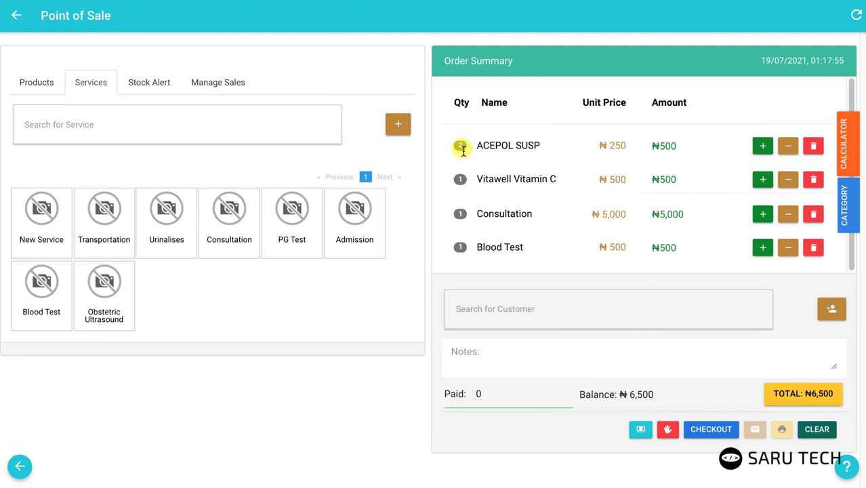
Step: Change ACEPOL SUSP's quantity to 13.5 and remove Blood Test from the order
left_click(461, 147)
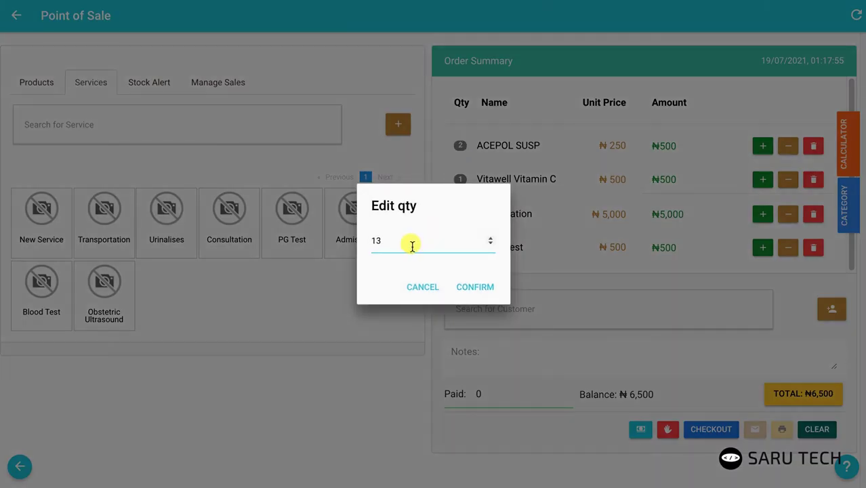
left_click(468, 288)
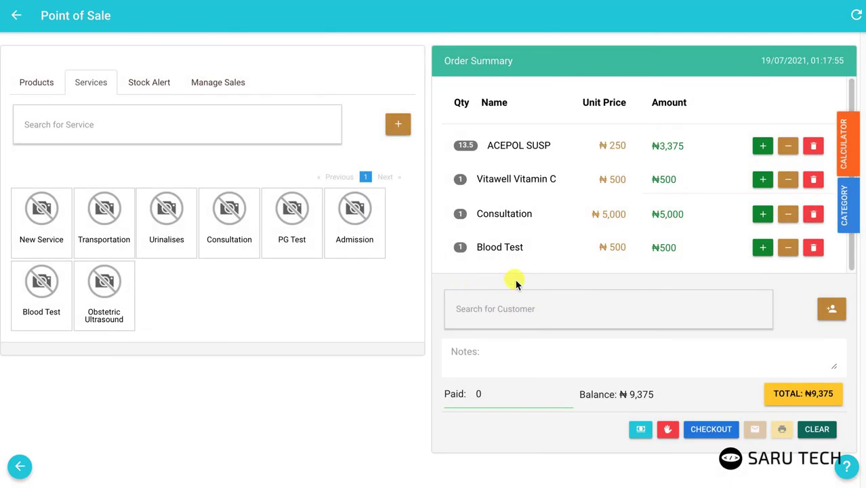
left_click(814, 249)
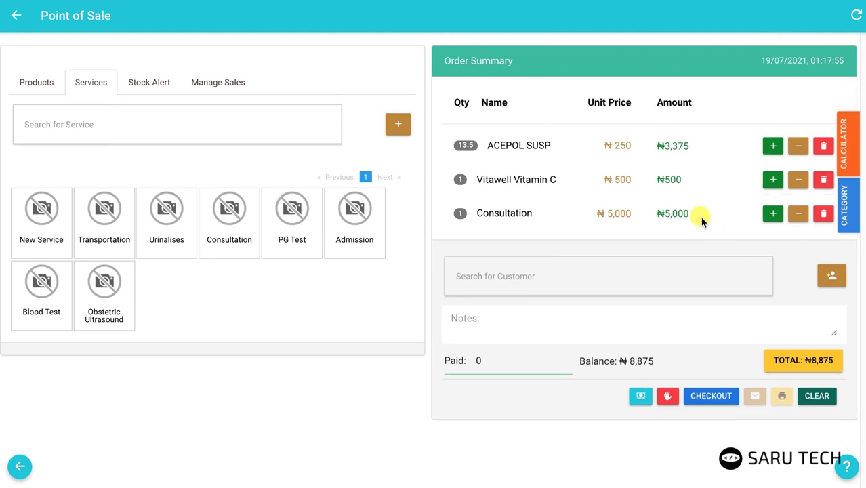
Step: Check the Stock Alert list, then add ACENAC TAB (₦450) from the Products grid
left_click(152, 86)
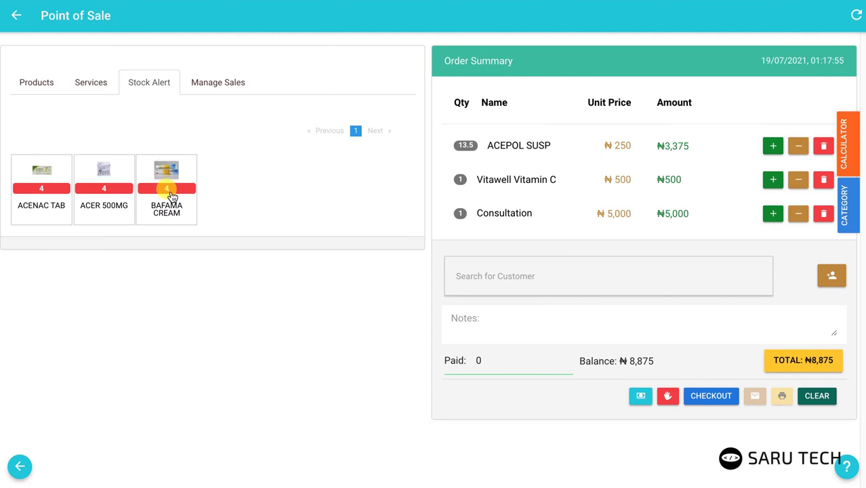
left_click(42, 83)
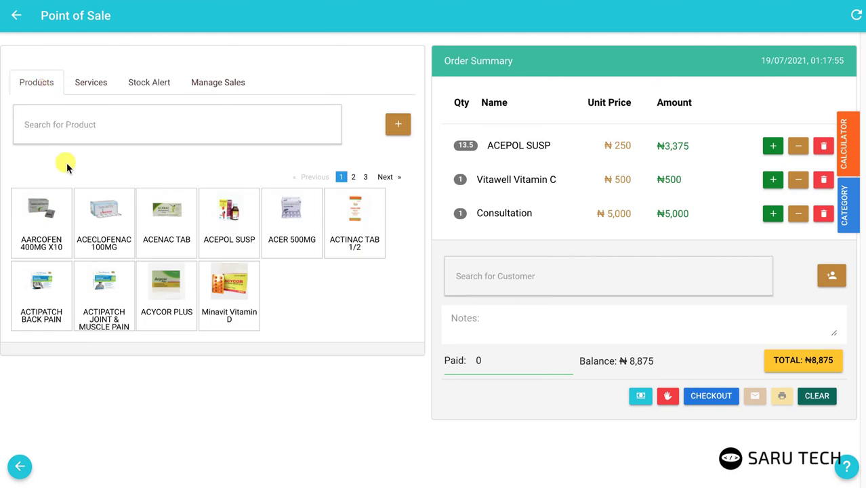
left_click(168, 226)
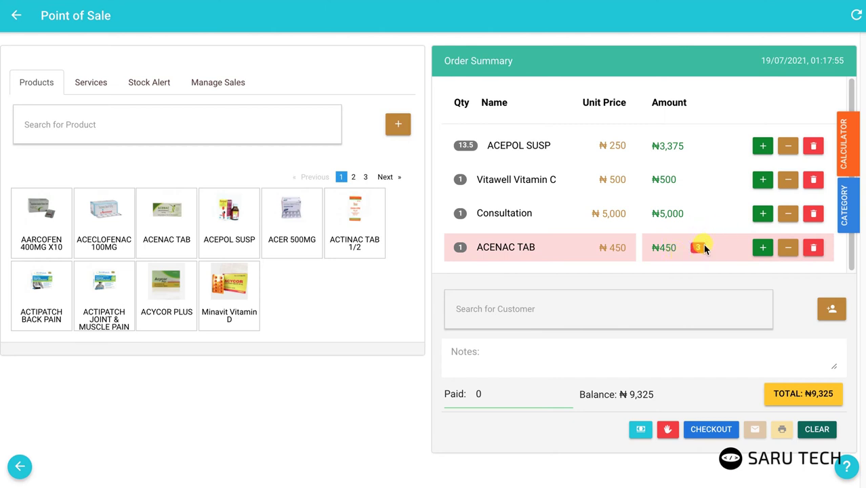
Step: Attach a customer and the note 'special' to the sale
left_click(565, 310)
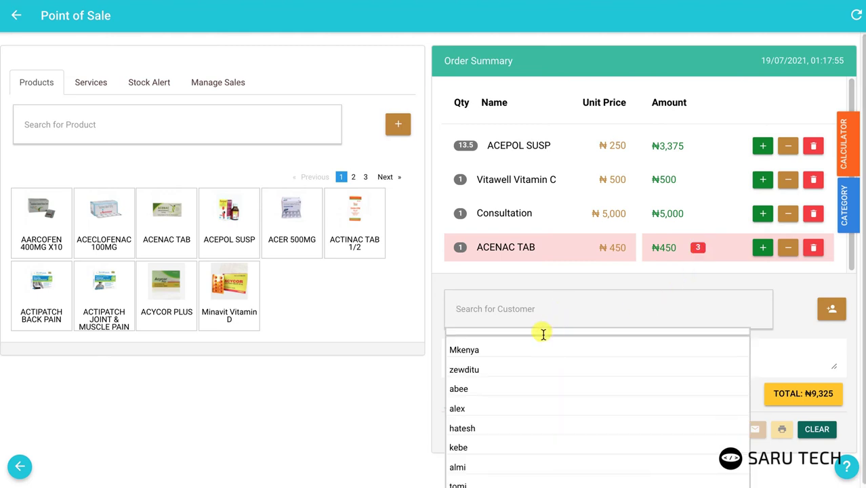
left_click(485, 408)
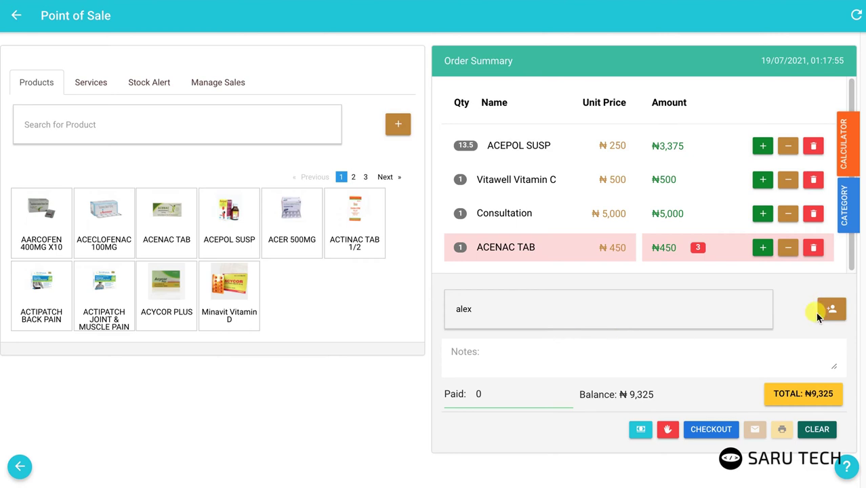
left_click(578, 361)
type("special")
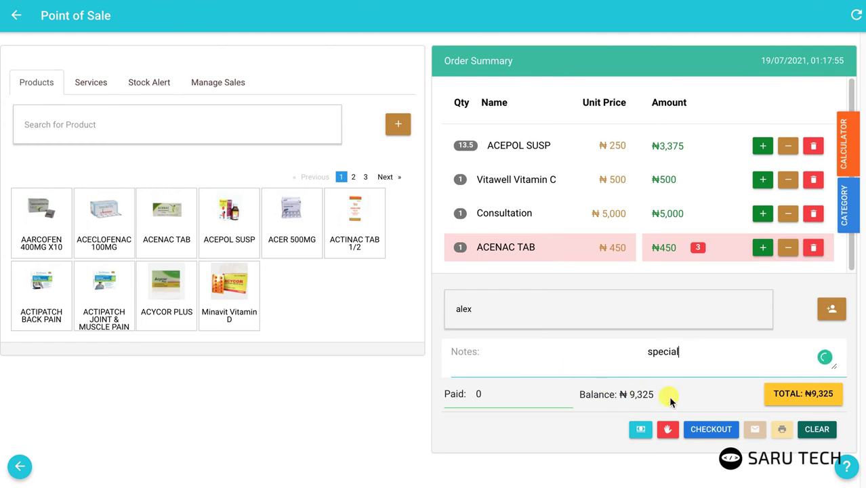
Step: Enter 1200 as the paid amount, leaving a ₦8,125 balance
left_click(773, 405)
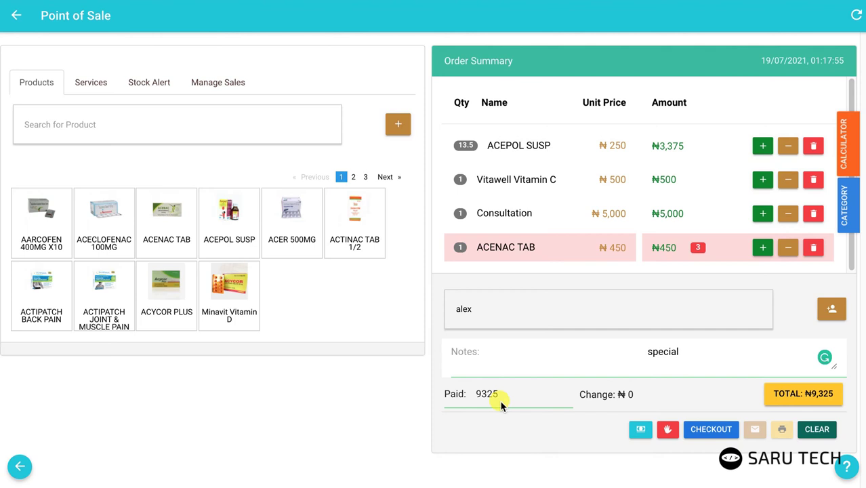
left_click_drag(499, 399, 474, 395)
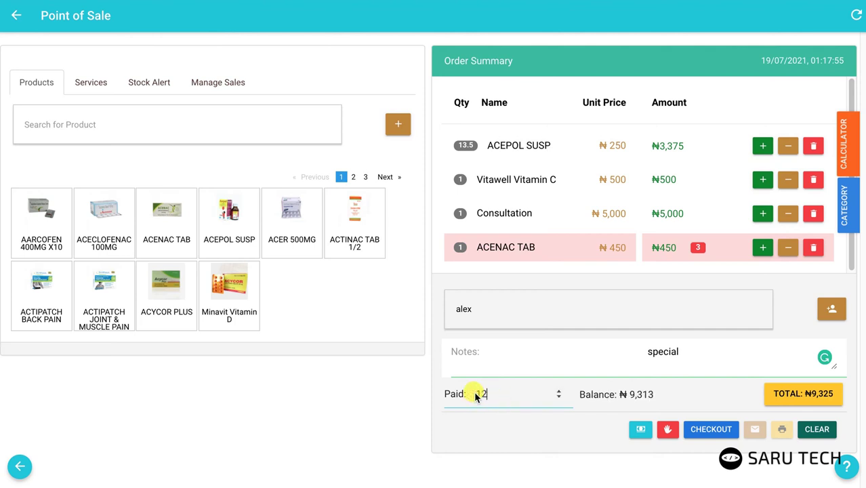
type("00")
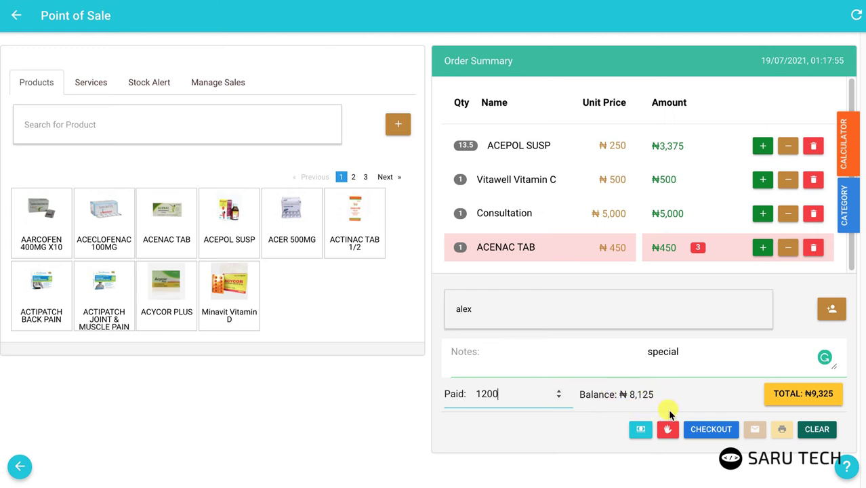
Step: Check out the ₦9,325 sale, print the receipt, and clear the 'special' note
left_click(710, 434)
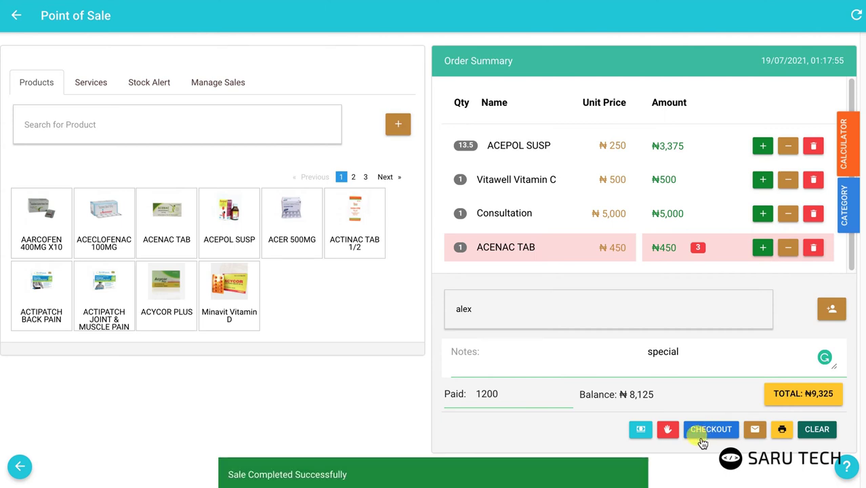
left_click(781, 429)
left_click(739, 423)
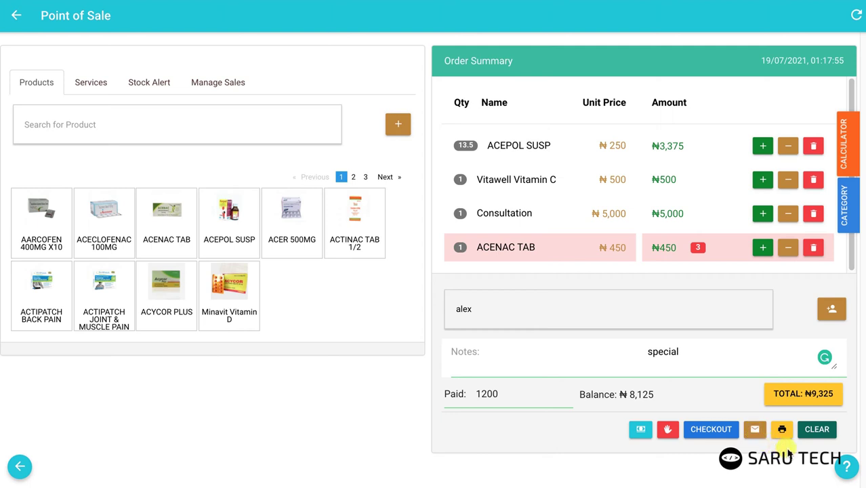
left_click(817, 431)
left_click(669, 431)
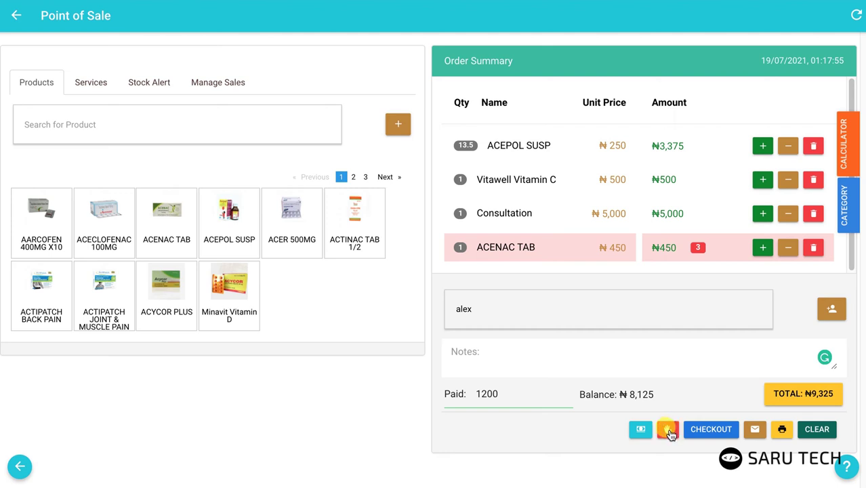
Step: Start holding the current sale and label it 'for philip'
left_click(668, 431)
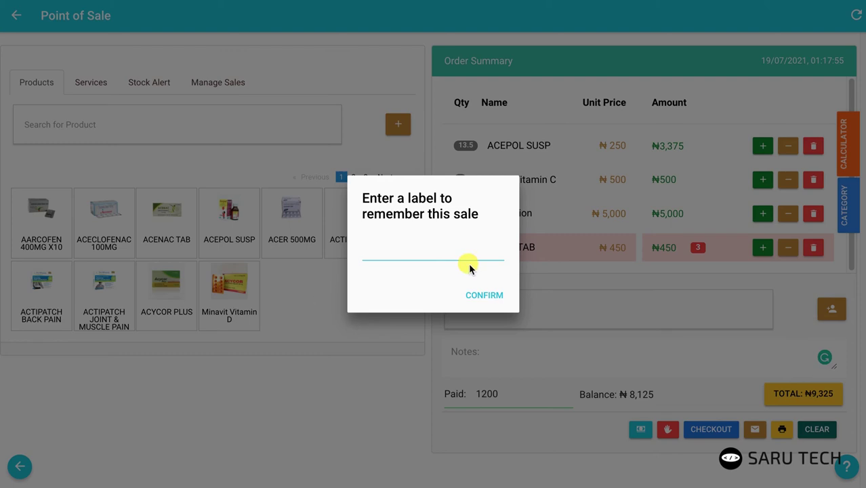
type("for philip")
Step: Suspend the sale as 'for philip', then restore it from Manage Sales
left_click(489, 300)
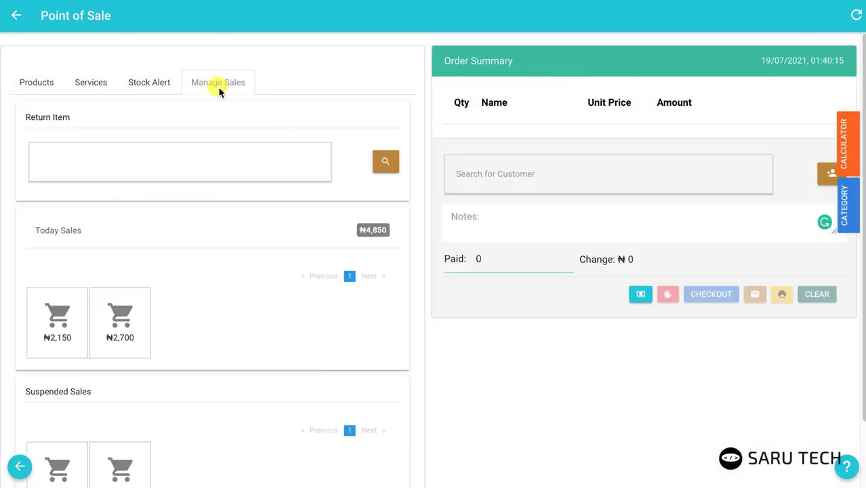
scroll(58, 397, "down", 1)
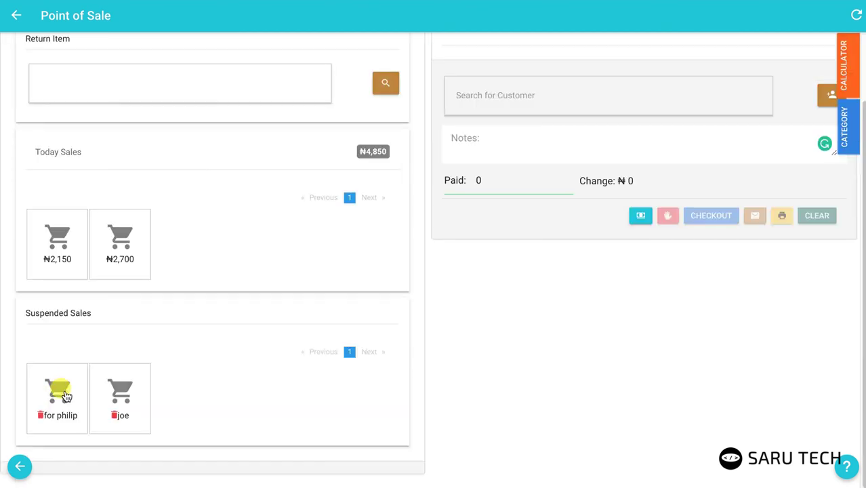
left_click(65, 396)
scroll(57, 116, "up", 1)
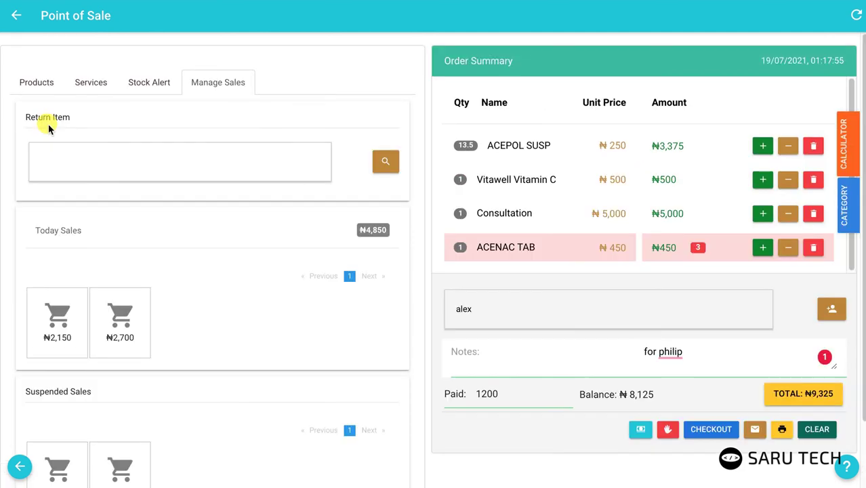
Step: Raise Vitawell Vitamin C to 2 units, bringing the total to ₦10,025
left_click(33, 87)
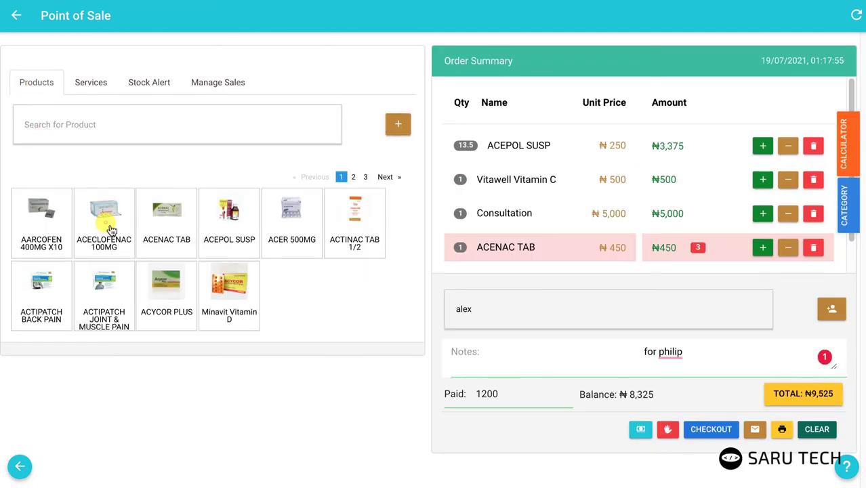
left_click(762, 179)
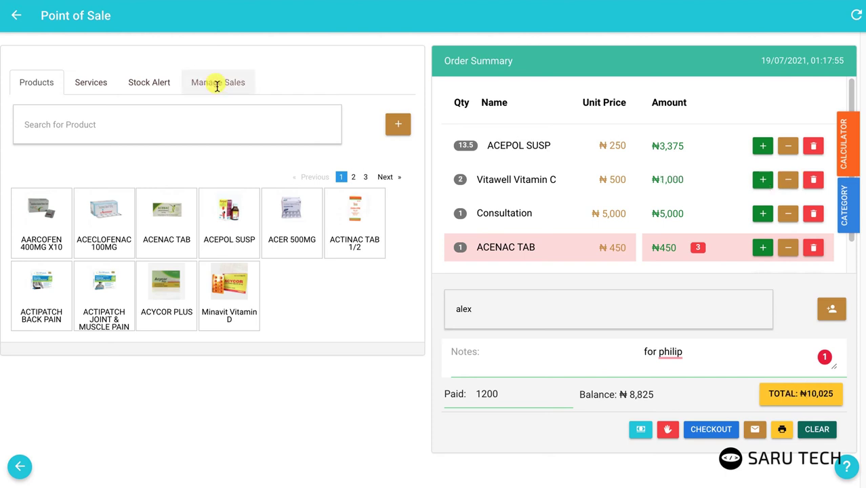
left_click(217, 85)
scroll(151, 295, "down", 2)
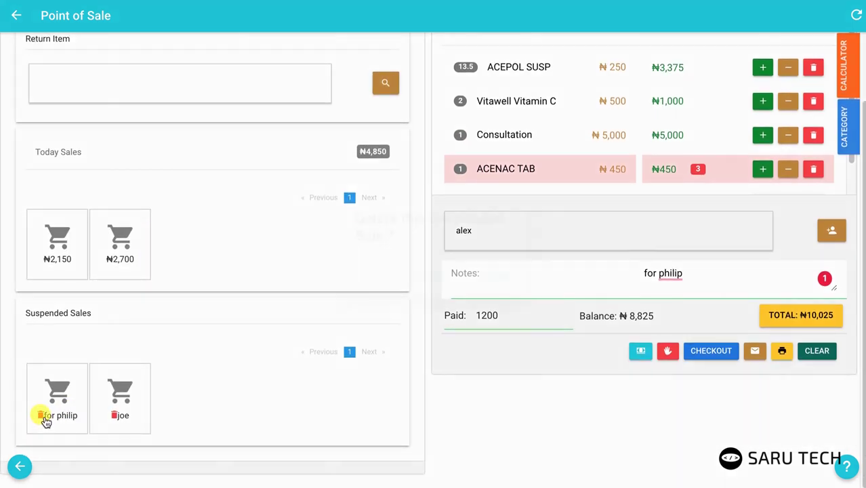
Step: Delete the 'for philip' suspended sale, leaving today's sales at ₦4,850
left_click(42, 416)
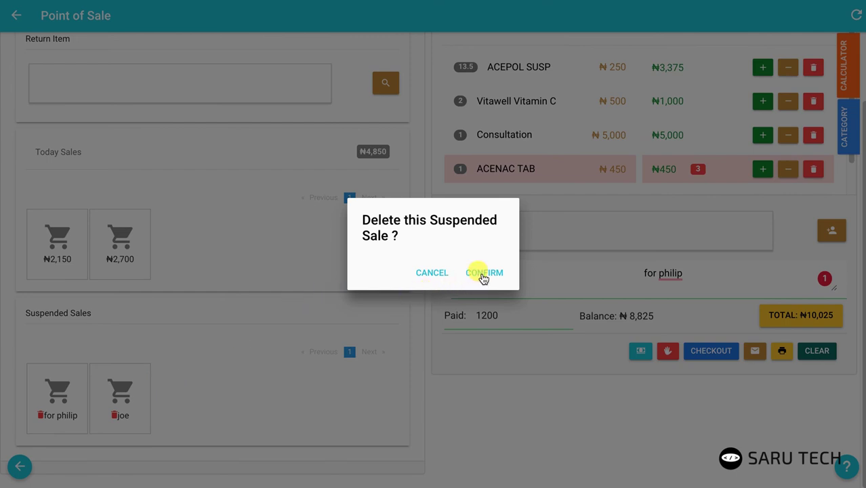
left_click(484, 275)
scroll(219, 401, "up", 2)
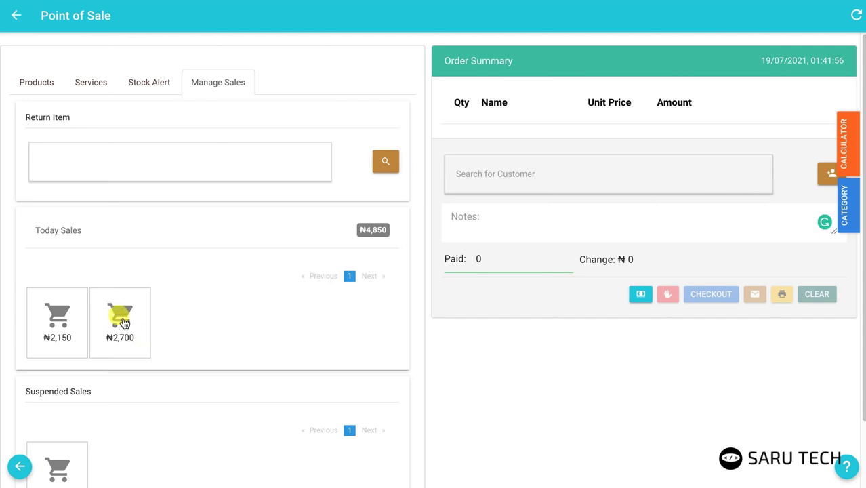
Step: Reload the ₦2,700 sale, raise Broncholyte cough syrup to 3, and complete it with admin approval
left_click(122, 320)
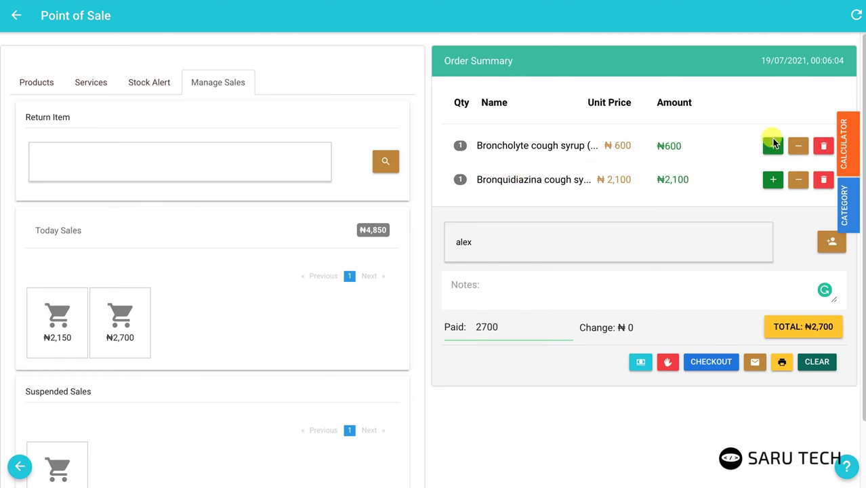
left_click(773, 146)
left_click(773, 146)
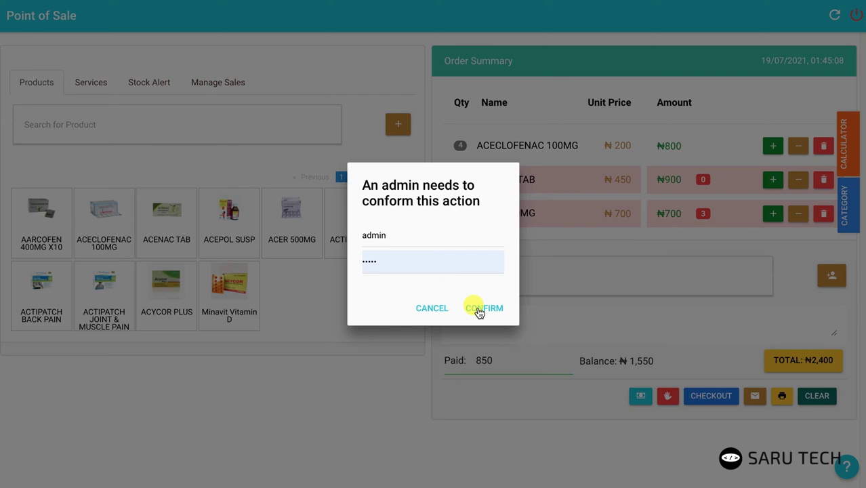
left_click(479, 309)
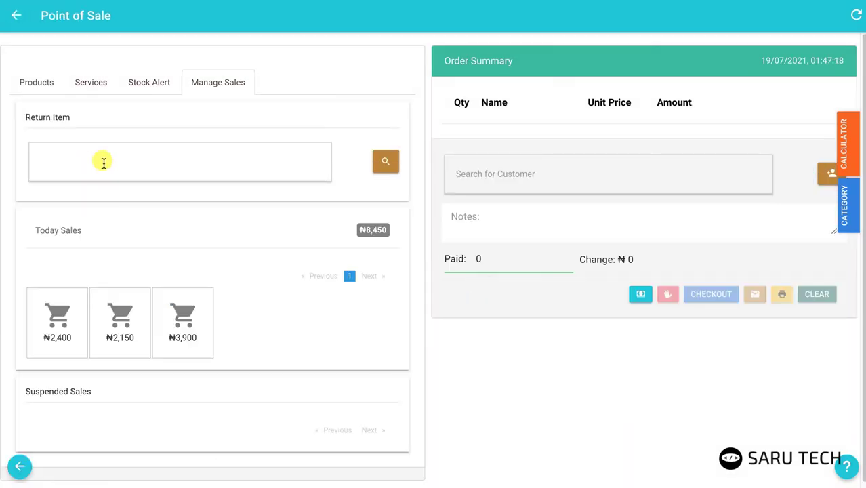
Step: Remove Bronquidiazina cough syrup from the ₦3,900 sale
left_click(104, 163)
type("234567")
key("BackSpace")
key("BackSpace")
key("BackSpace")
key("BackSpace")
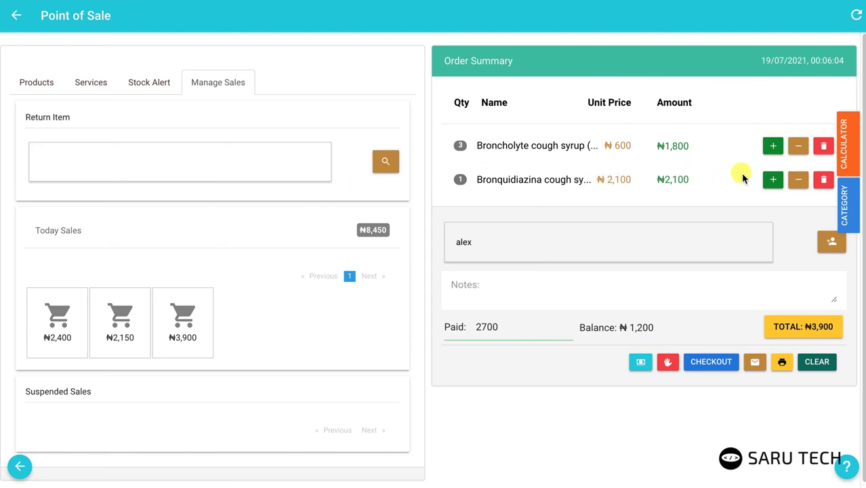
left_click(826, 180)
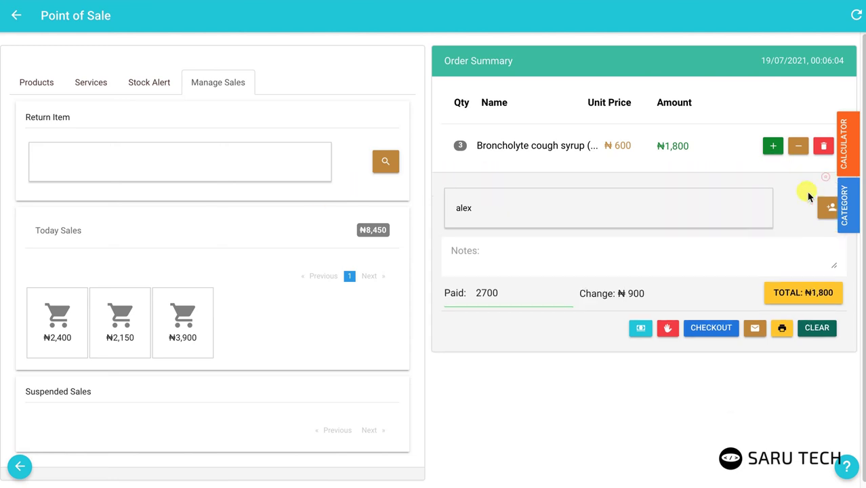
Step: Note the return as 'returned bronch', check out the ₦1,800 sale and clear the order
left_click(537, 263)
type("returned ")
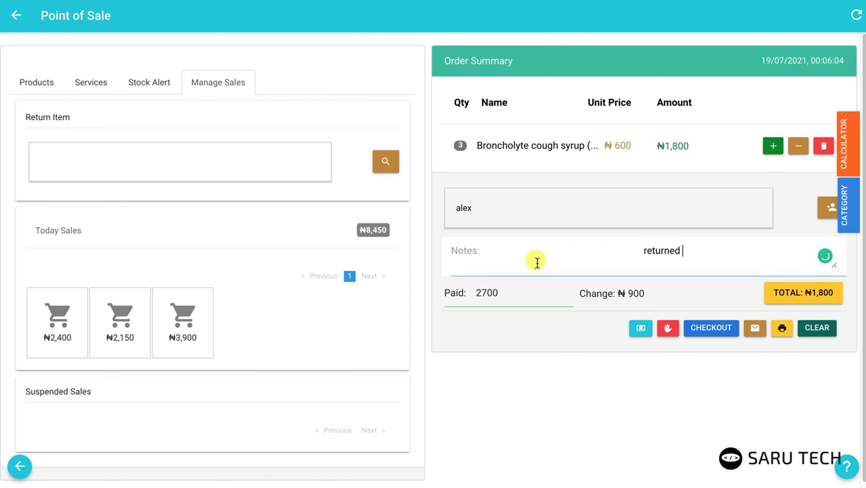
type("bronch")
left_click(710, 329)
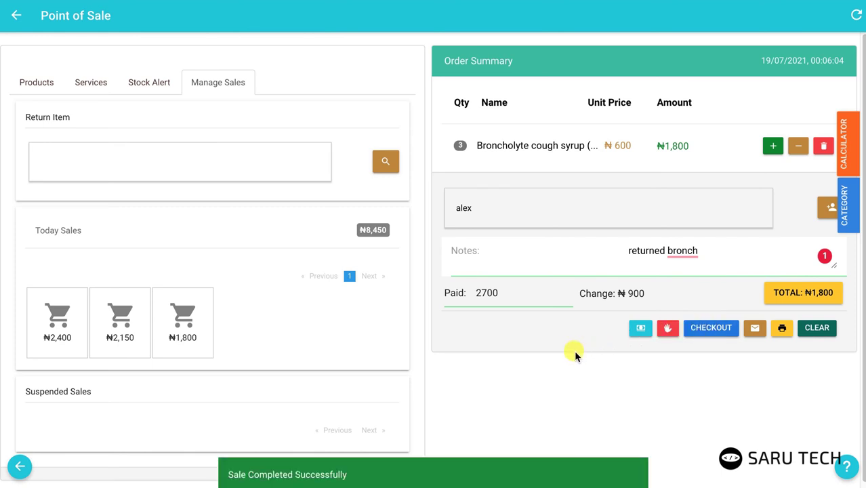
left_click(817, 328)
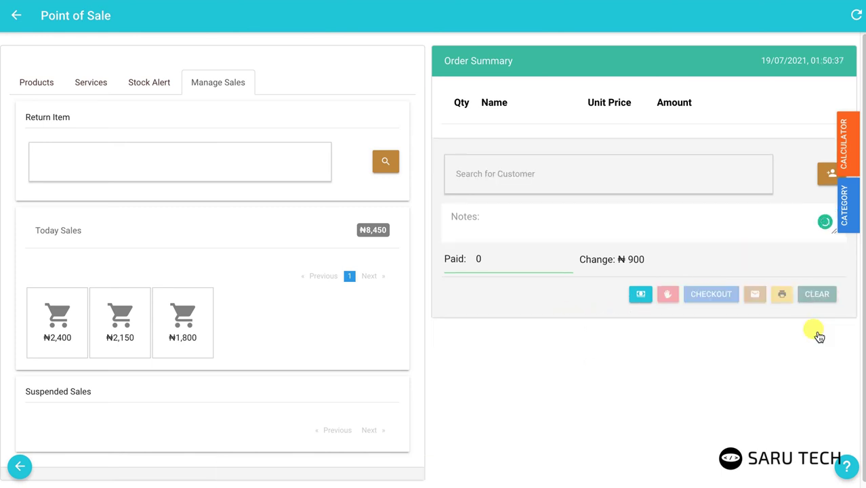
left_click(846, 165)
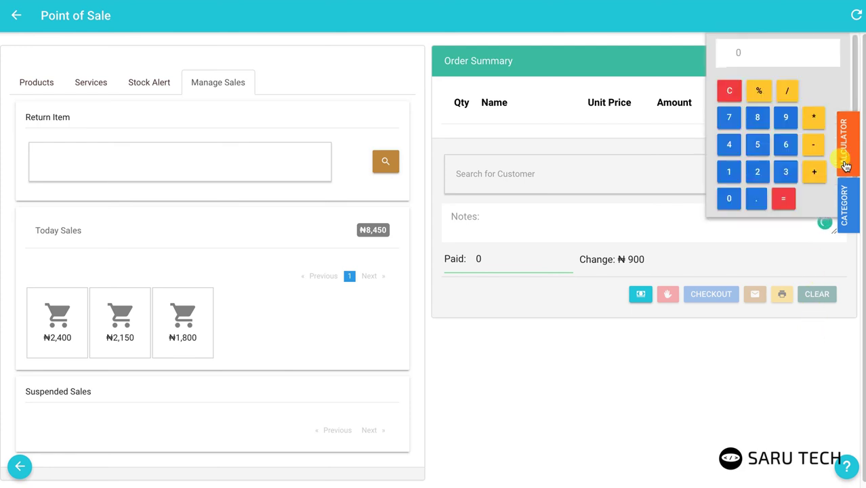
left_click(761, 145)
left_click(812, 119)
left_click(786, 117)
left_click(784, 199)
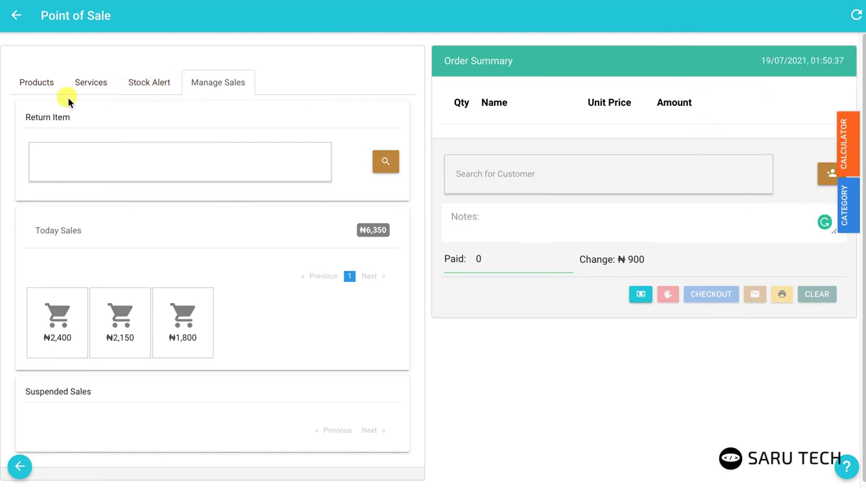
Step: Change the ACECLOFENAC 100MG selling amount from 200 to 250 and save the product
left_click(26, 87)
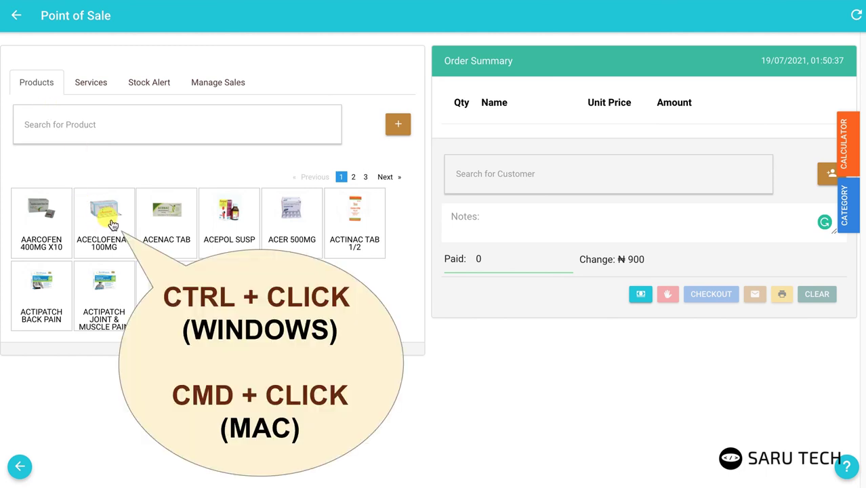
left_click(112, 223, "ctrl")
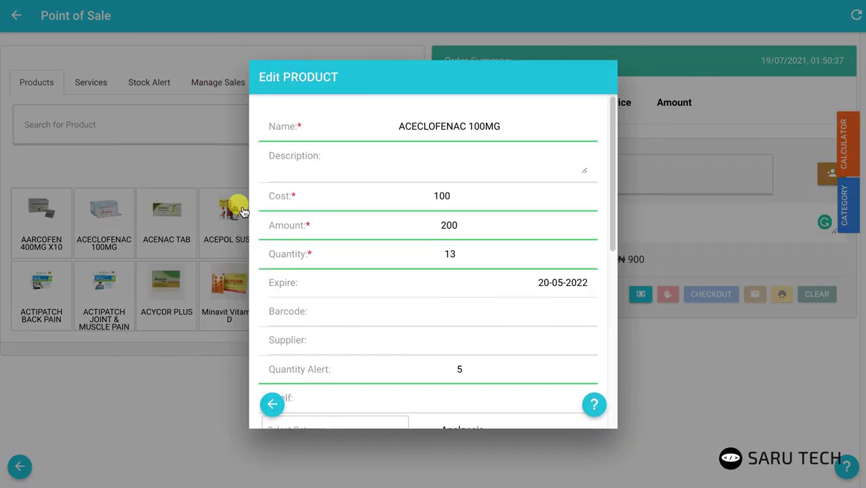
mouse_move(366, 199)
left_click(449, 225)
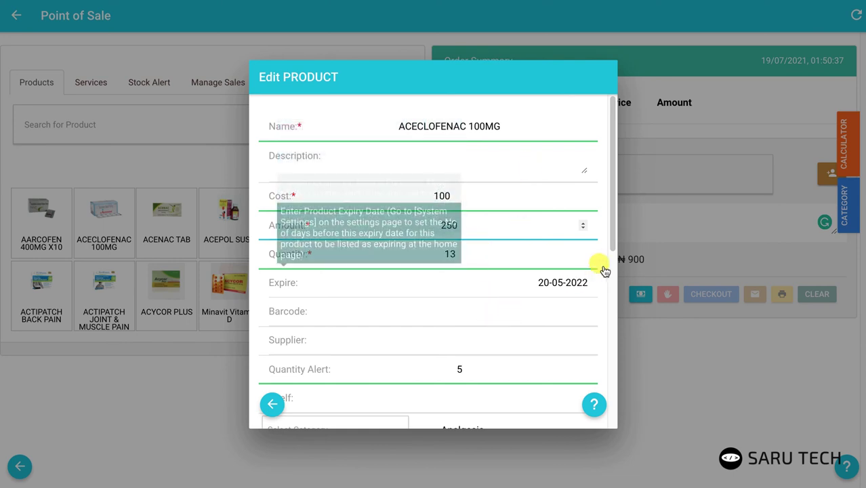
left_click_drag(611, 240, 599, 346)
scroll(599, 346, "down", 5)
left_click(460, 421)
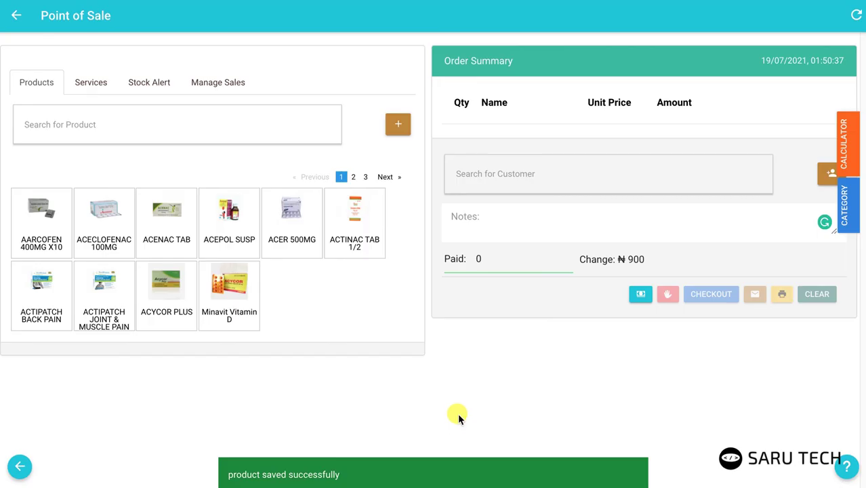
Step: Start a new expense and begin its description with 'New'
left_click(639, 294)
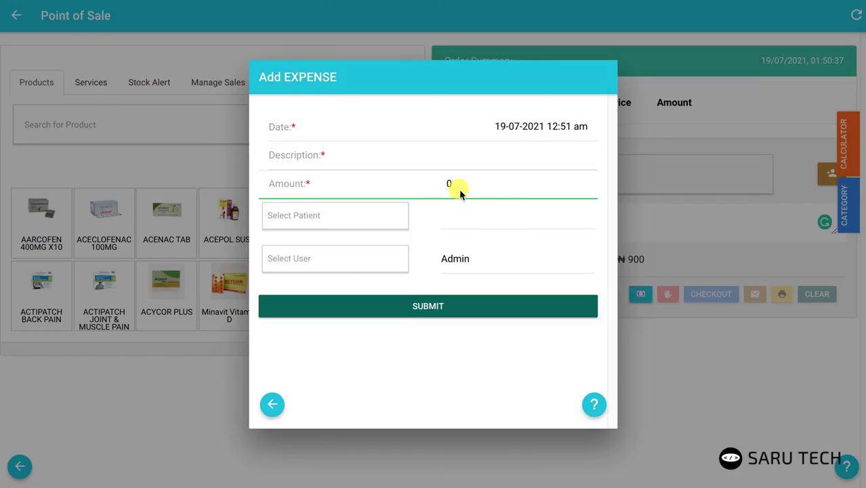
left_click(488, 156)
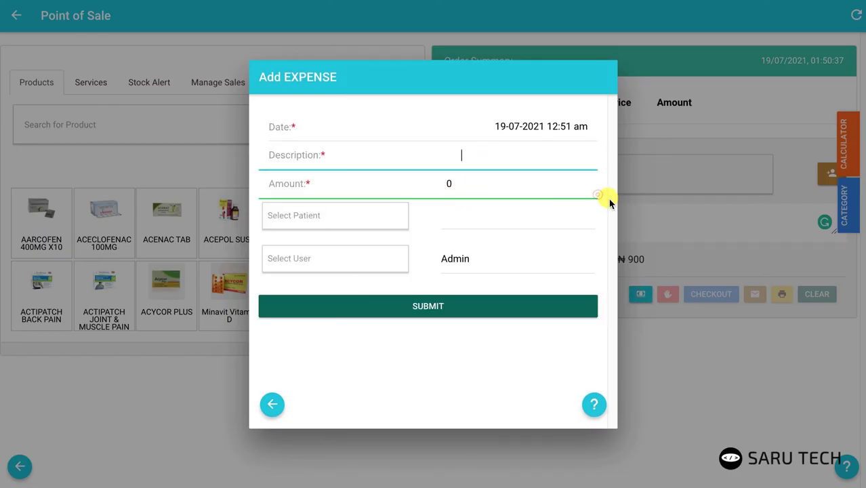
type("New")
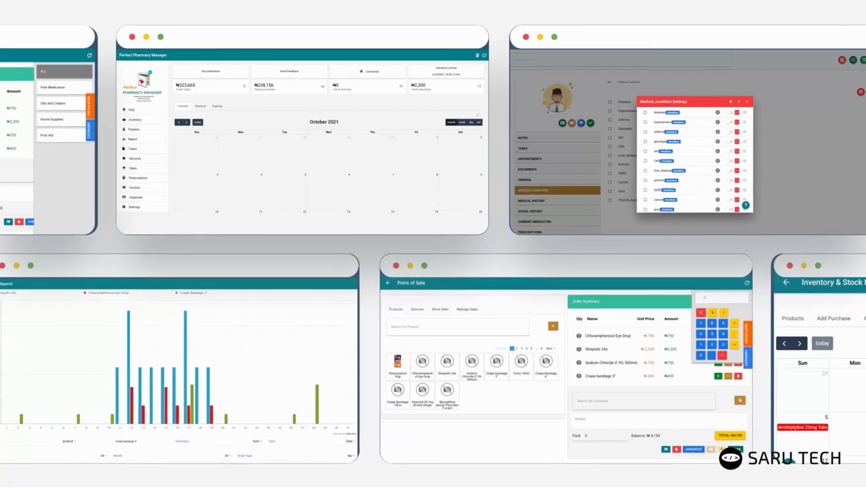